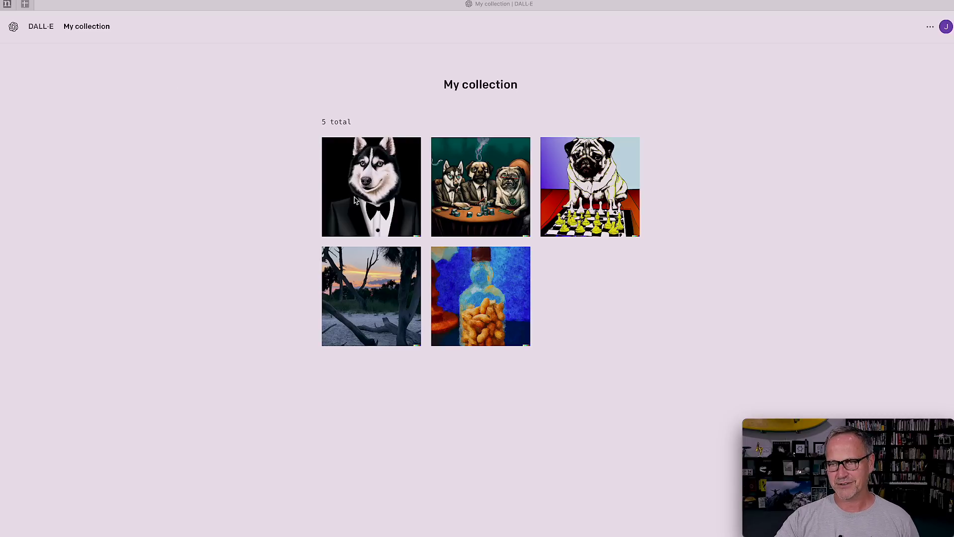
mouse_move(352, 204)
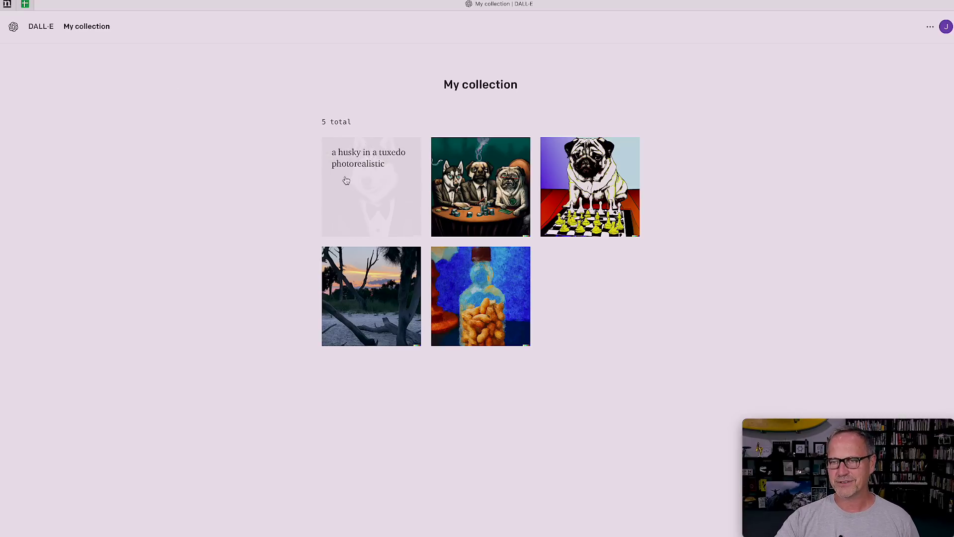
click(380, 188)
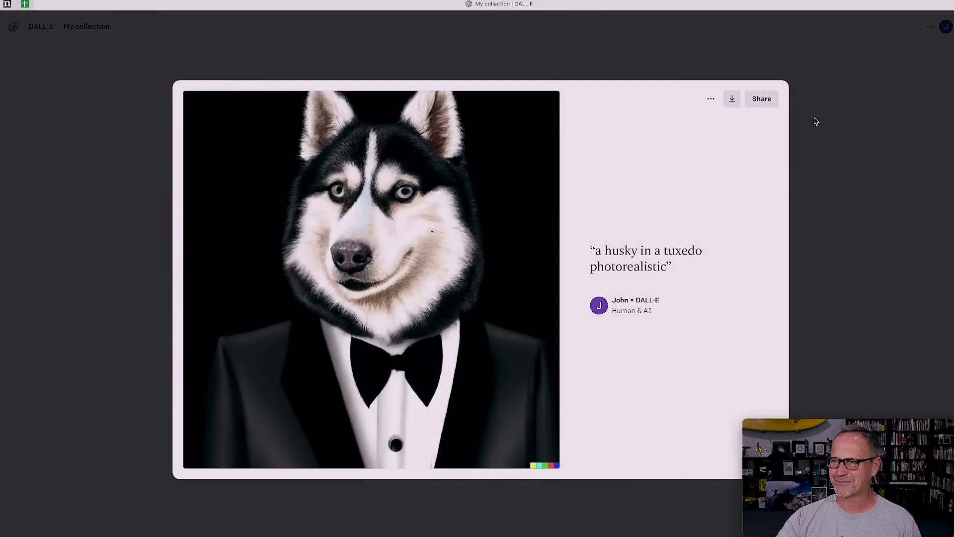
click(825, 128)
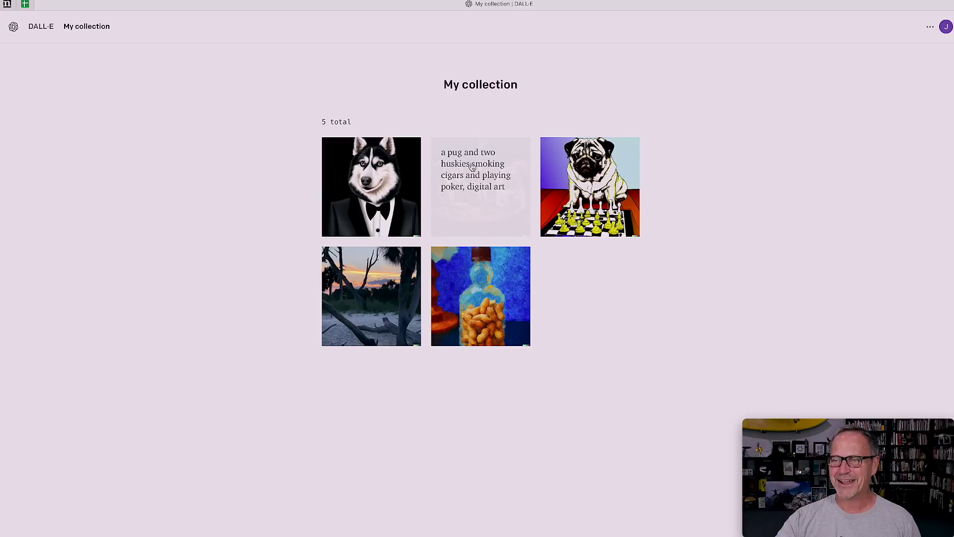
click(486, 202)
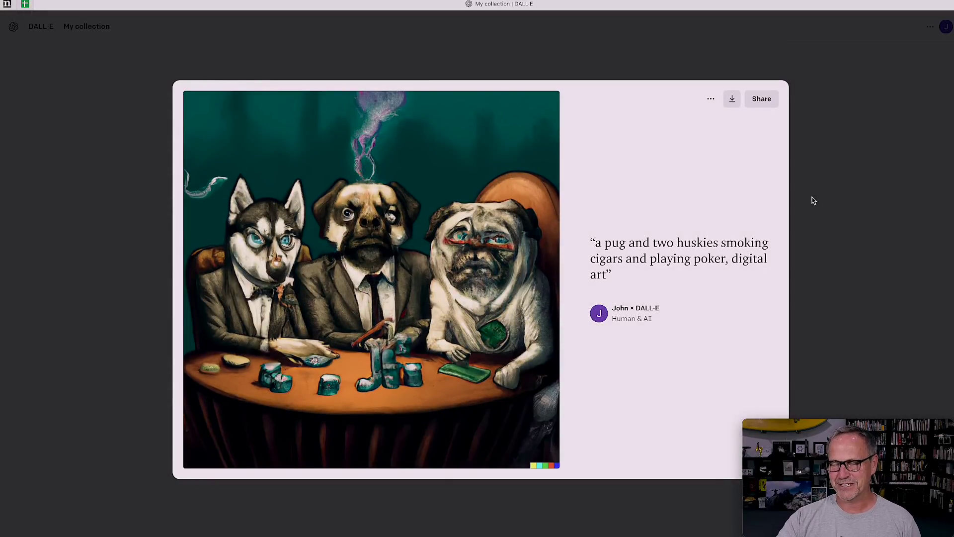
click(831, 188)
click(608, 193)
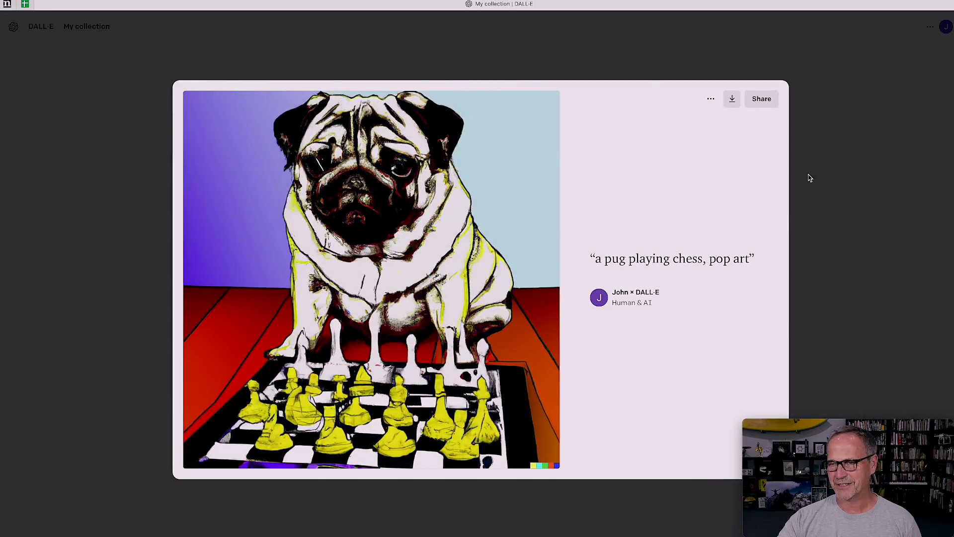
click(812, 177)
mouse_move(398, 294)
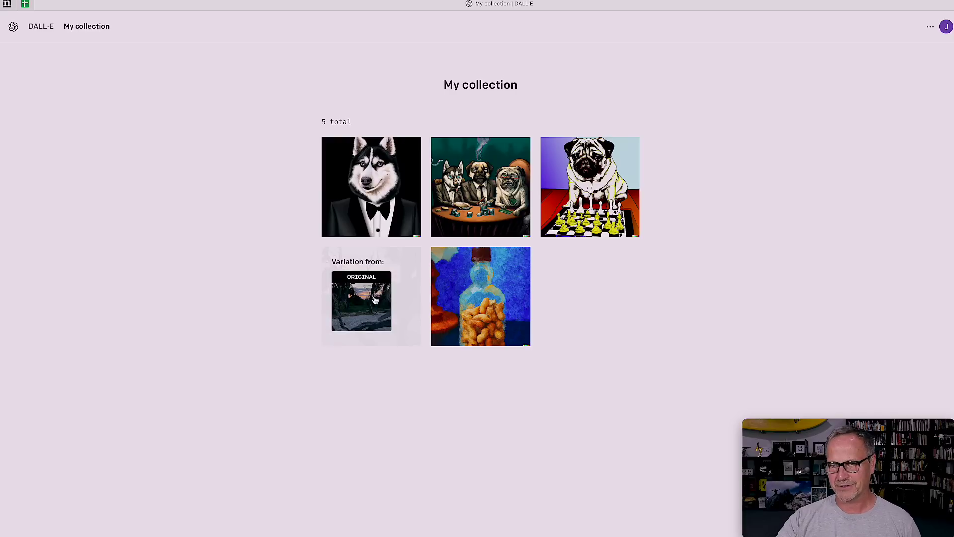
View the sunset beach variation full size beside its original photo, credited as Human & AI.
click(372, 297)
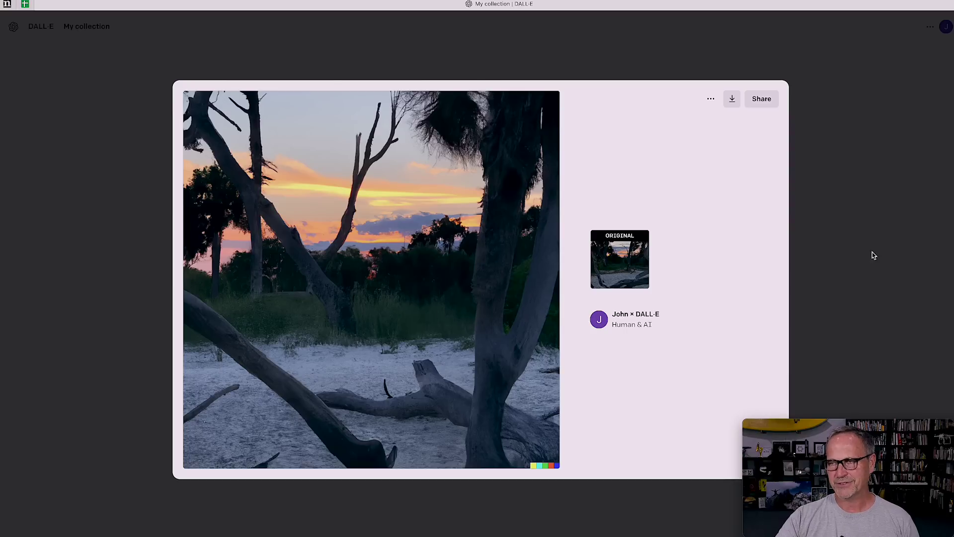
Close the sunset image, then preview and dismiss the peanut bottle and husky-in-tuxedo images.
click(845, 178)
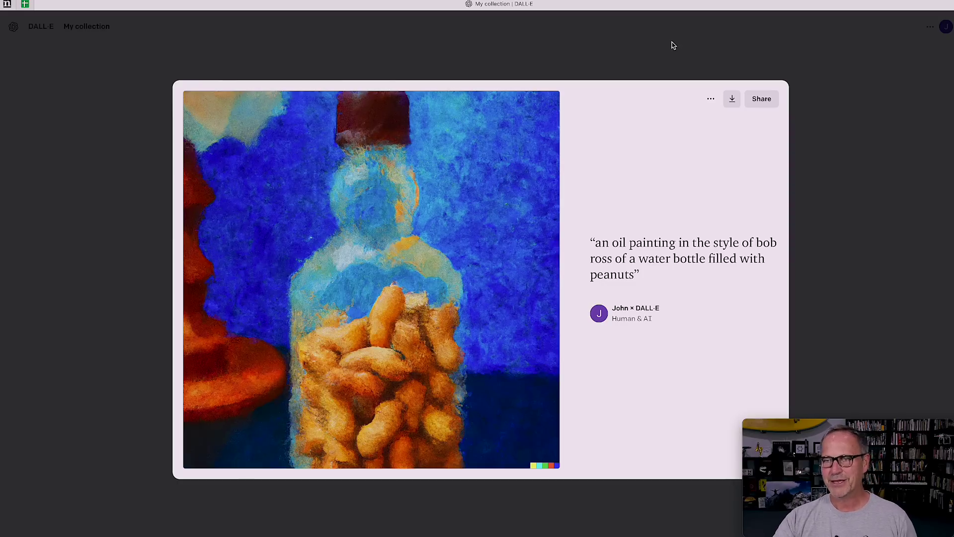
click(590, 77)
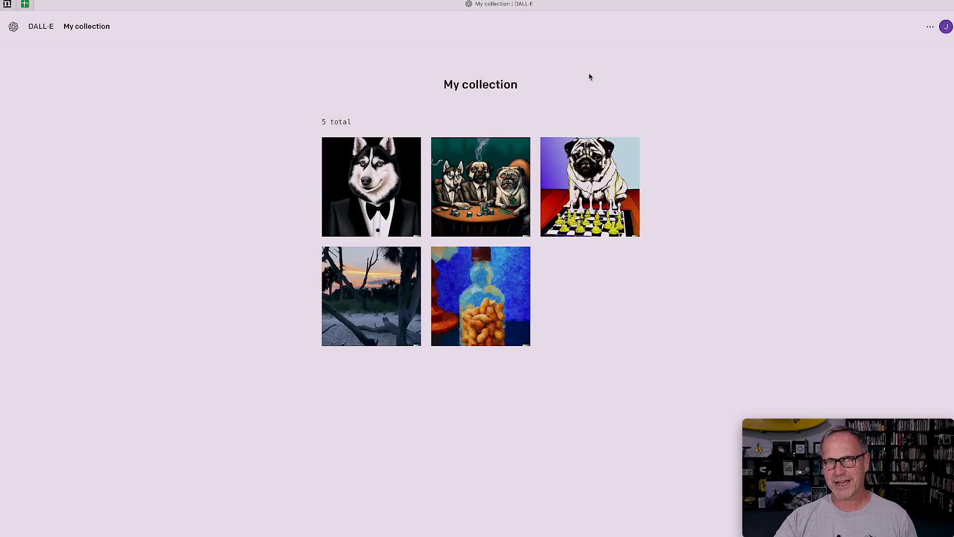
click(363, 192)
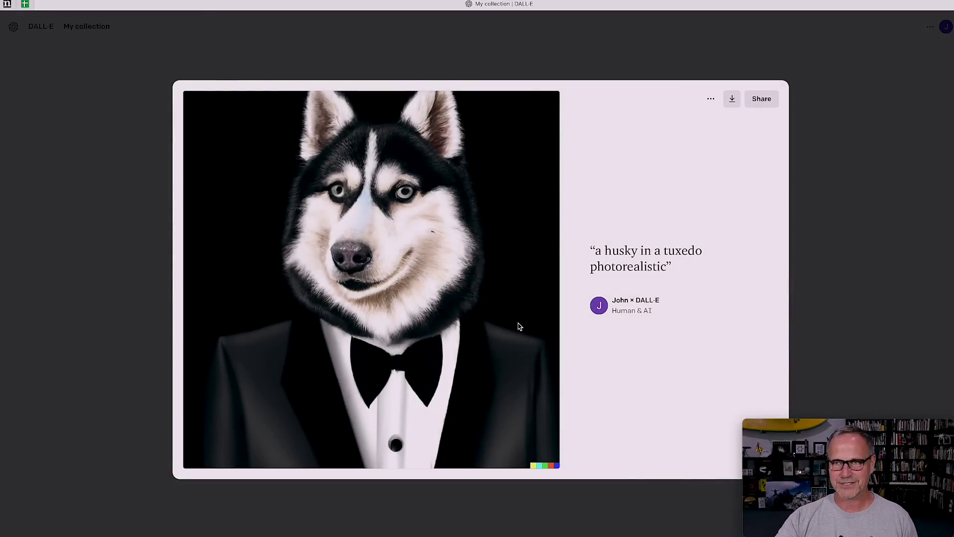
click(515, 50)
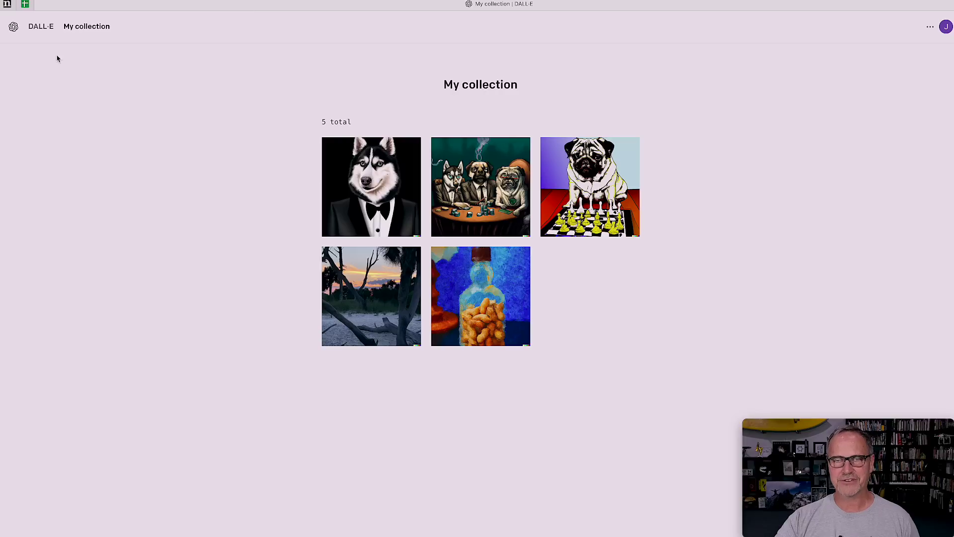
On the home page, enter the robot-making-money digital art prompt and place the cursor after 'intelligence'.
click(38, 27)
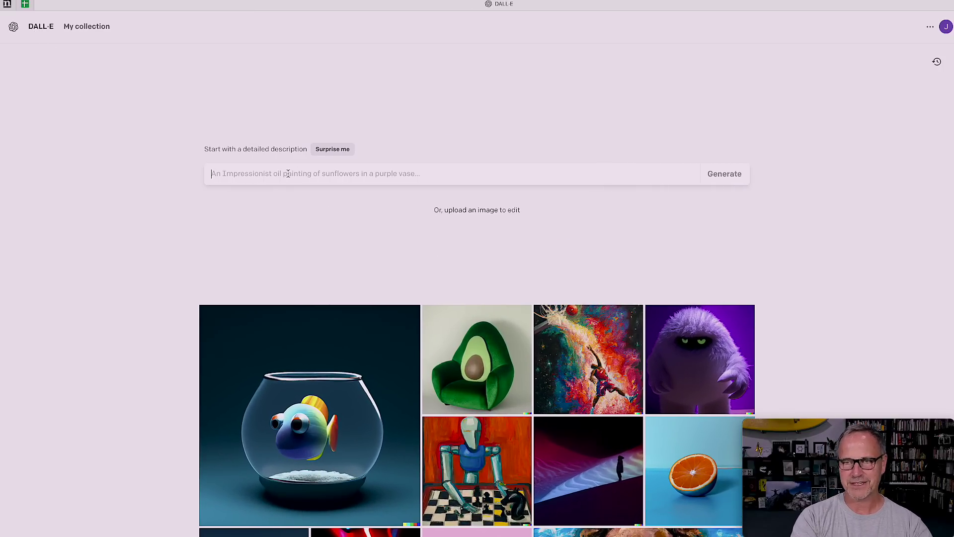
text(A )
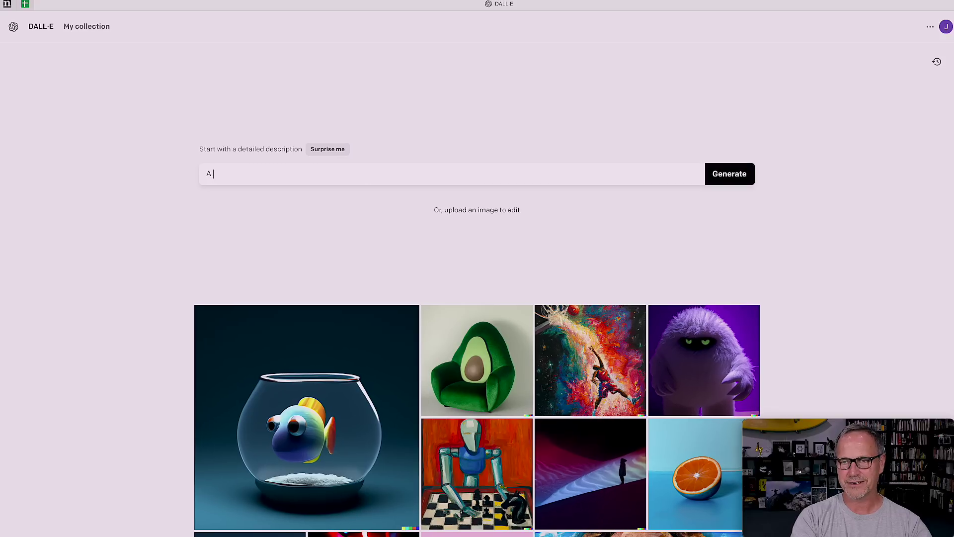
text(robot making mon)
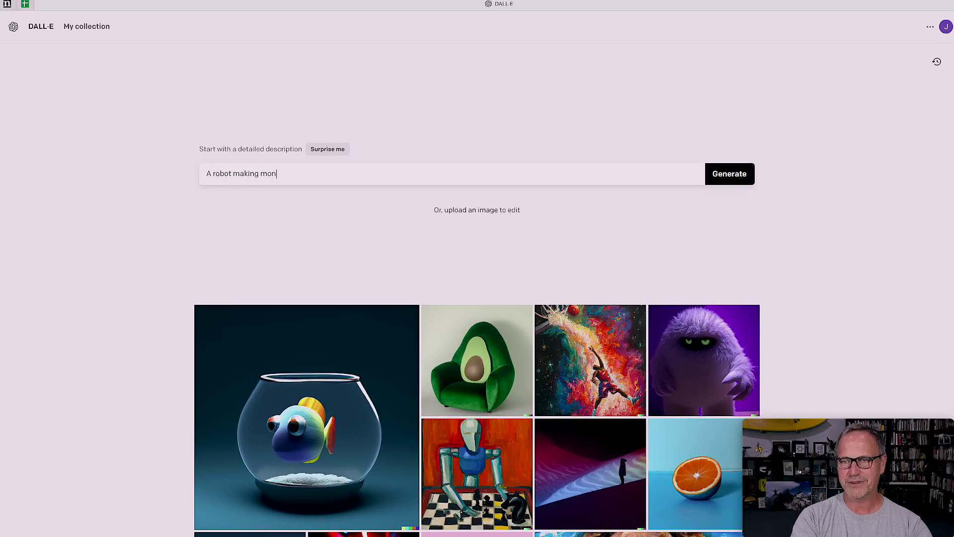
text(ey using ar)
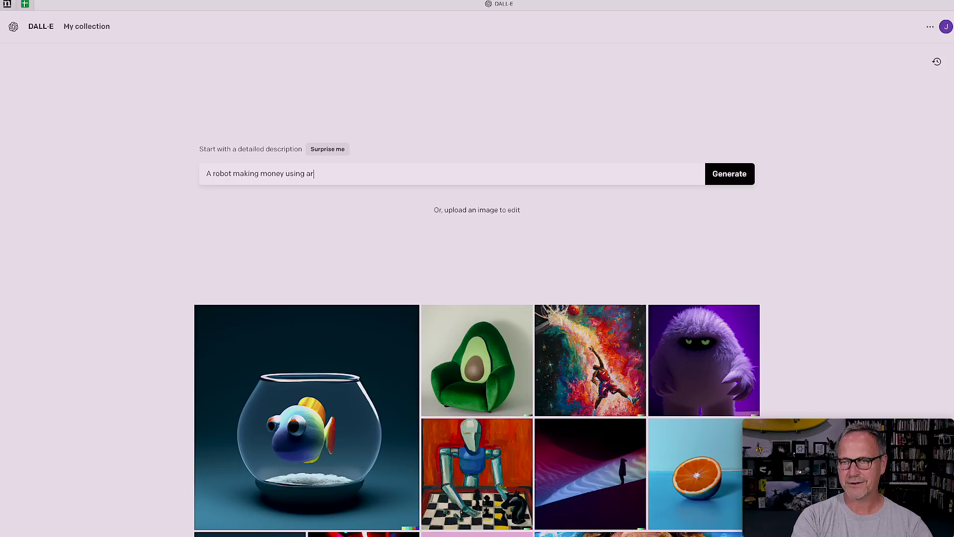
text(tificical)
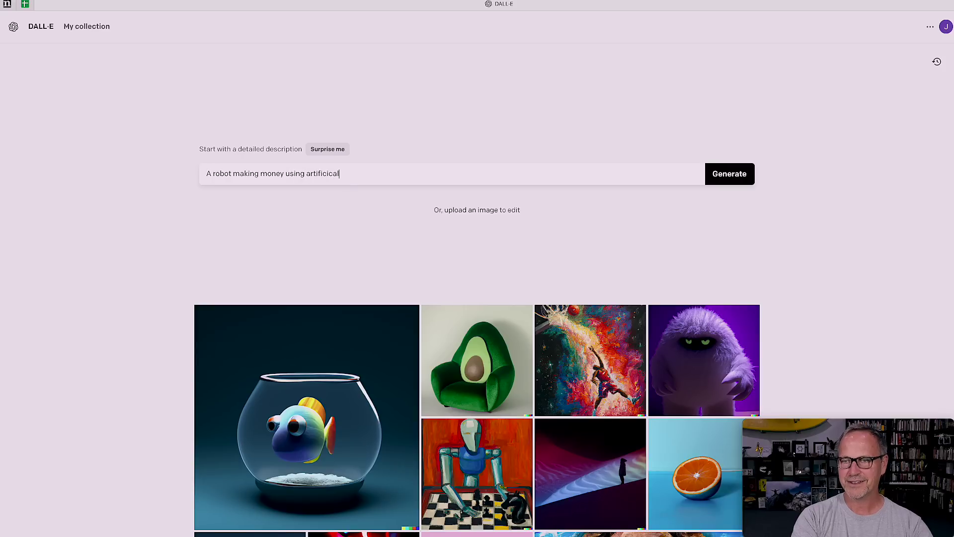
key(BackSpace)
key(BackSpace)
key(BackSpace)
text(al intelligence)
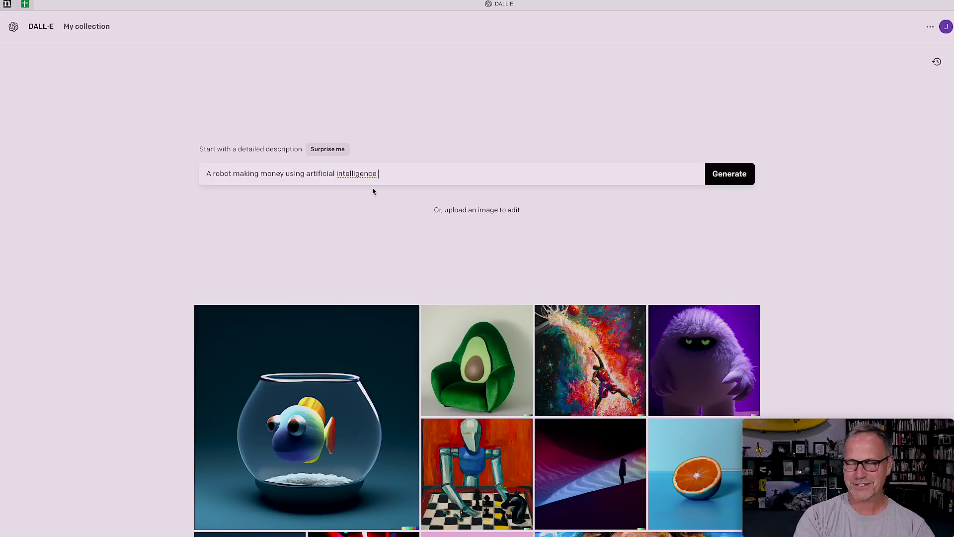
text( digital)
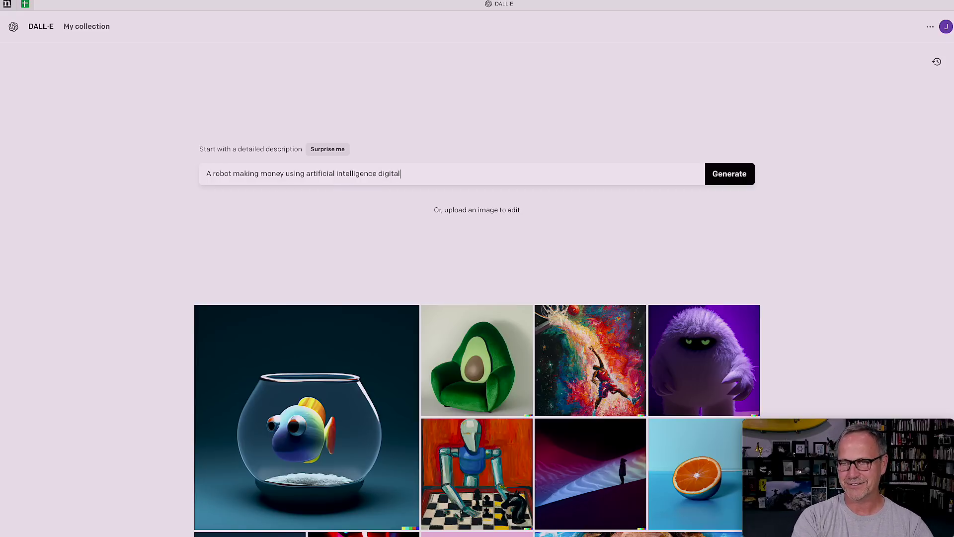
text( art)
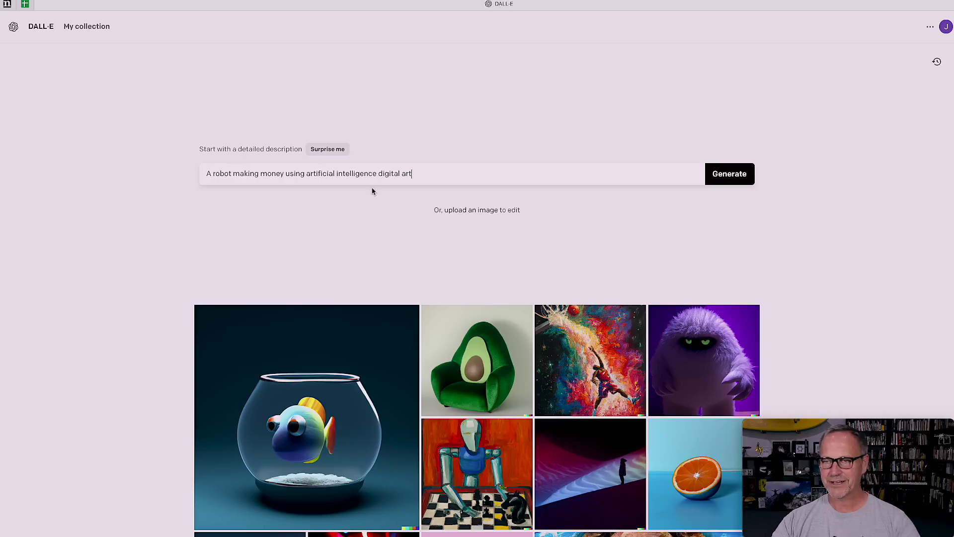
click(378, 174)
Insert the comma after 'intelligence' and generate four digital-art robot-with-money images.
text(,)
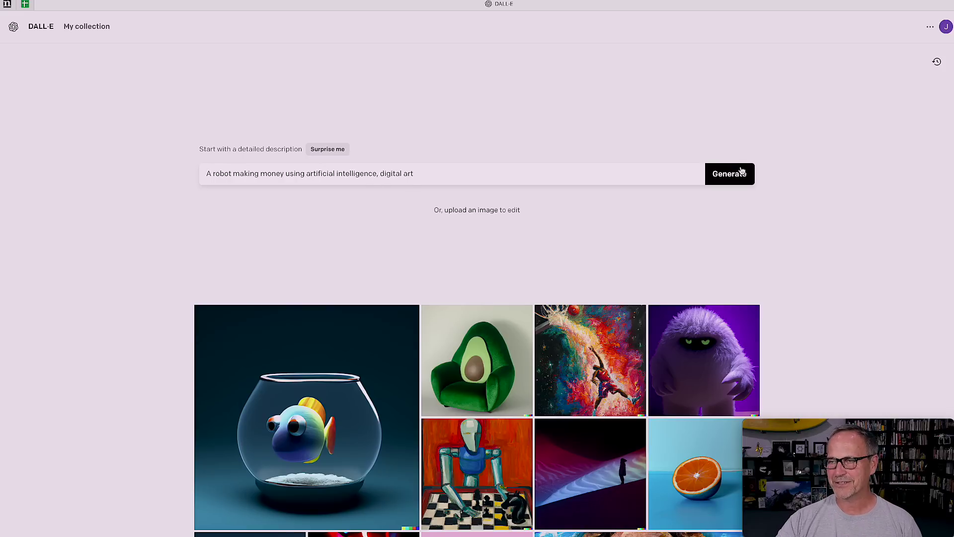
click(740, 173)
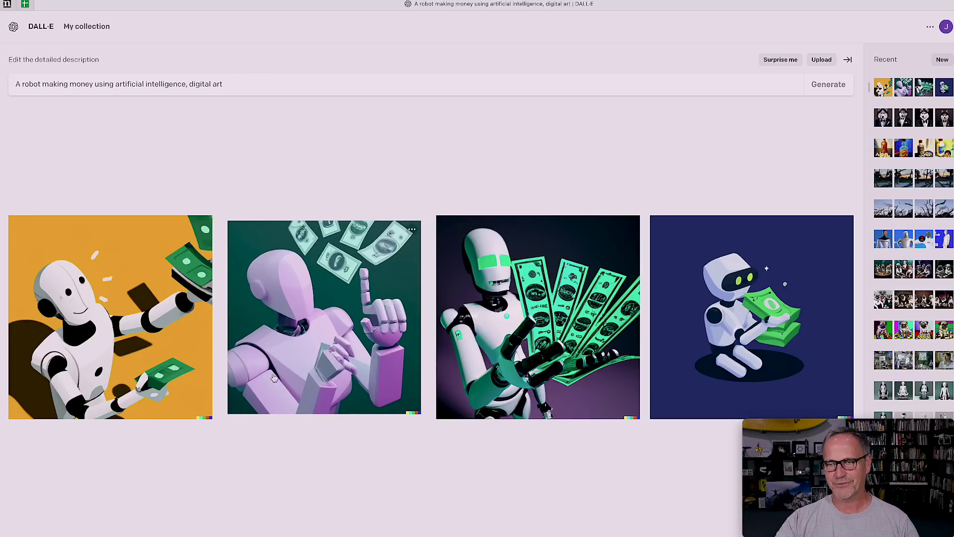
Save the first generated robot image and confirm it in My collection, now 6 images.
click(109, 305)
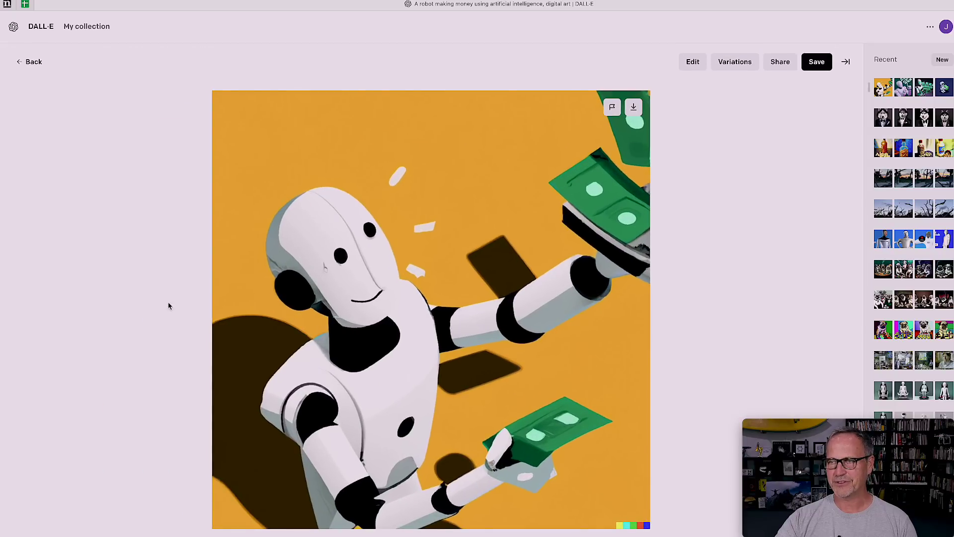
click(816, 65)
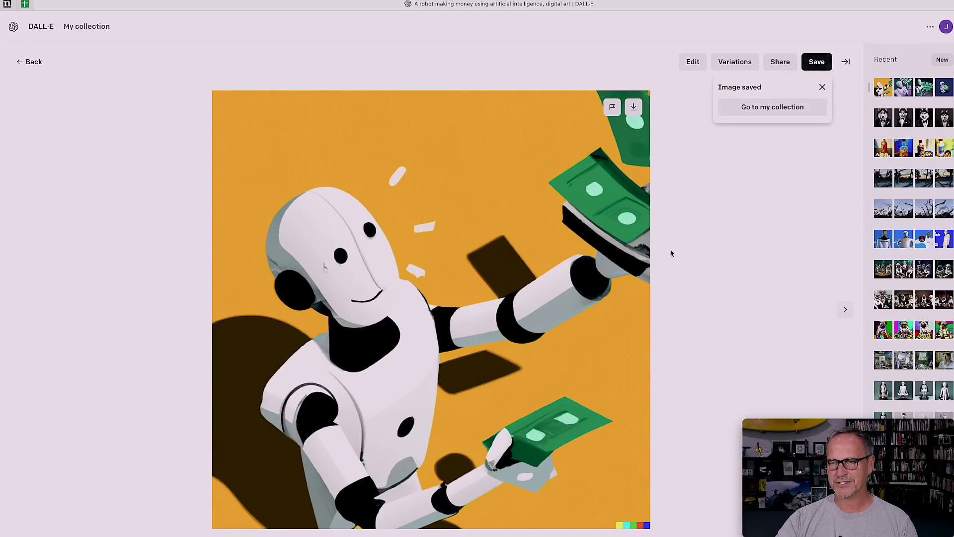
click(775, 108)
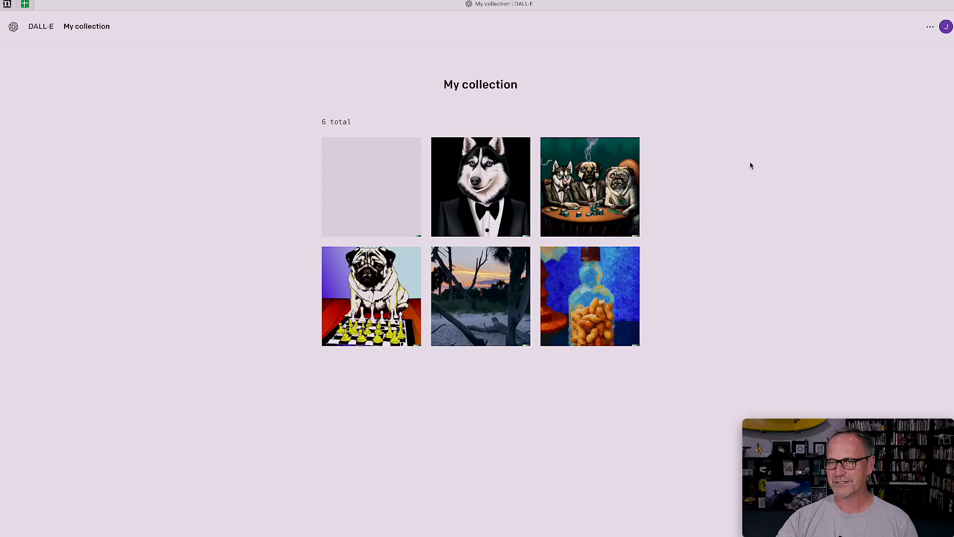
click(365, 190)
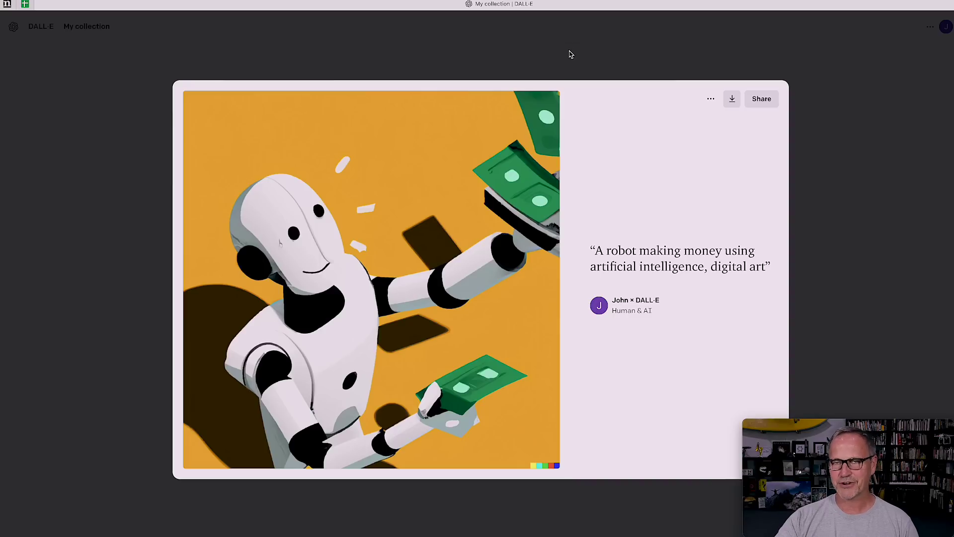
click(570, 53)
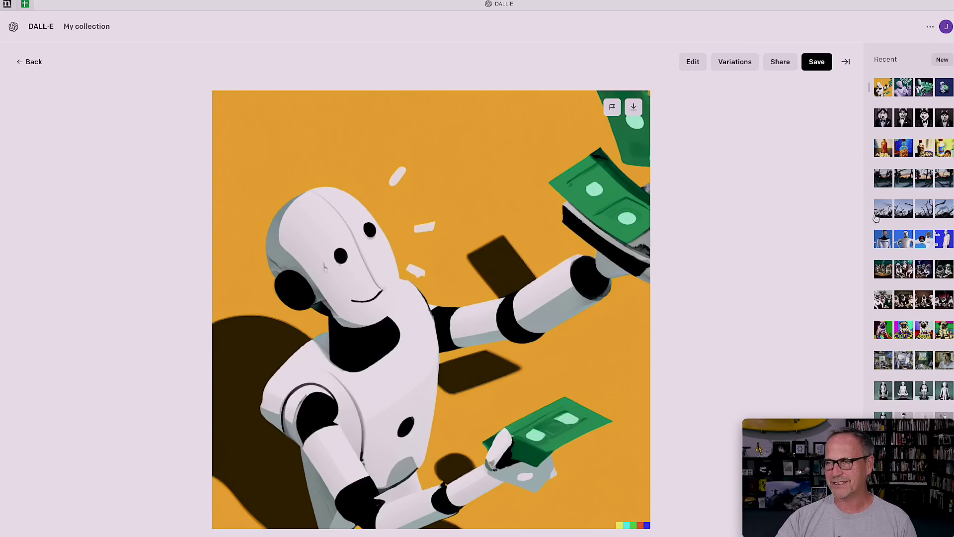
Insert 'lots of' before 'money', replace 'digital art' with 'pop art', and generate four images.
click(905, 91)
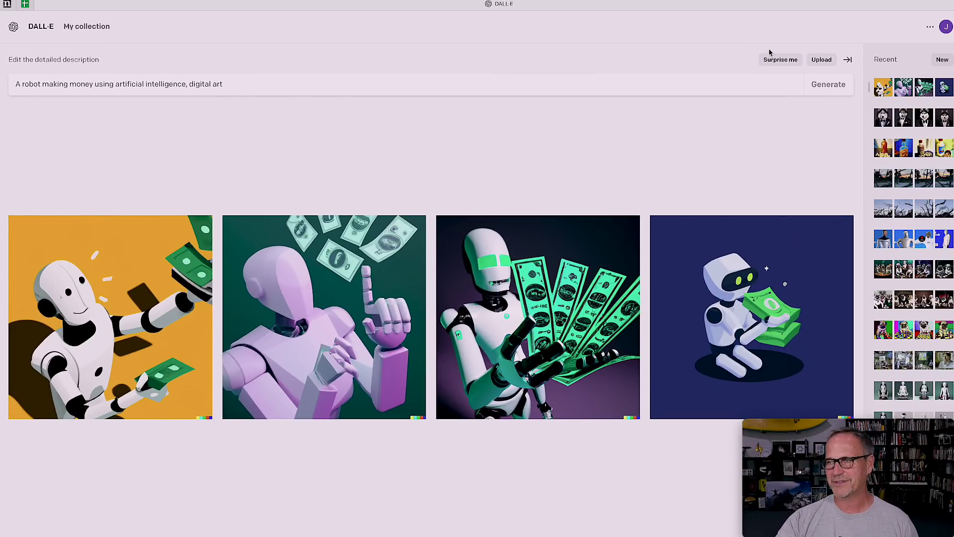
click(253, 87)
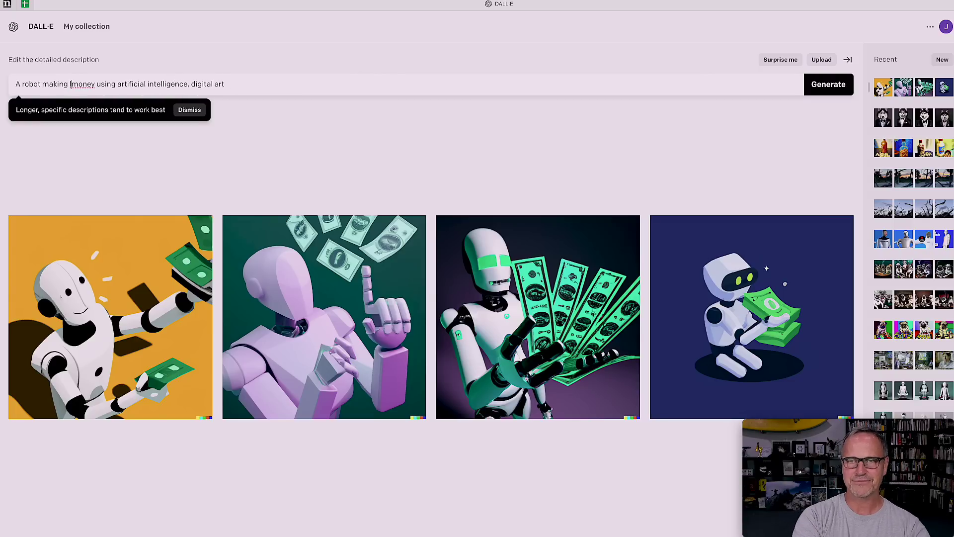
text(lots of)
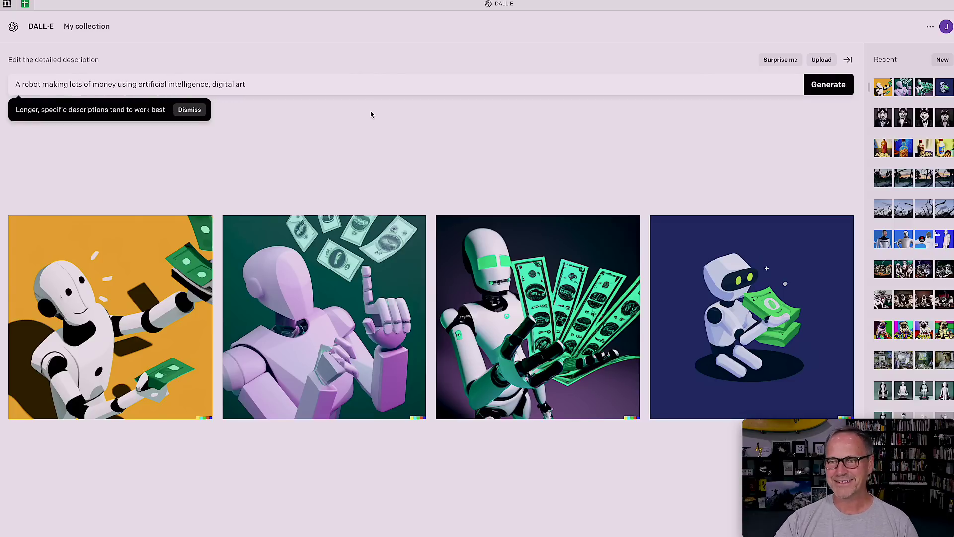
click(369, 118)
click(262, 86)
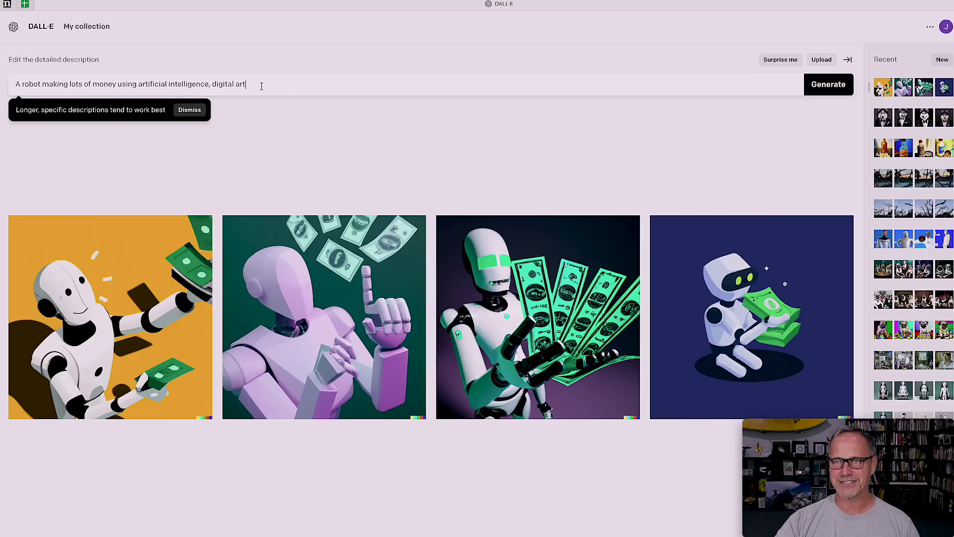
key(BackSpace)
key(BackSpace)
key(BackSpace)
key(BackSpace)
key(BackSpace)
key(BackSpace)
key(BackSpace)
key(BackSpace)
key(BackSpace)
key(BackSpace)
key(BackSpace)
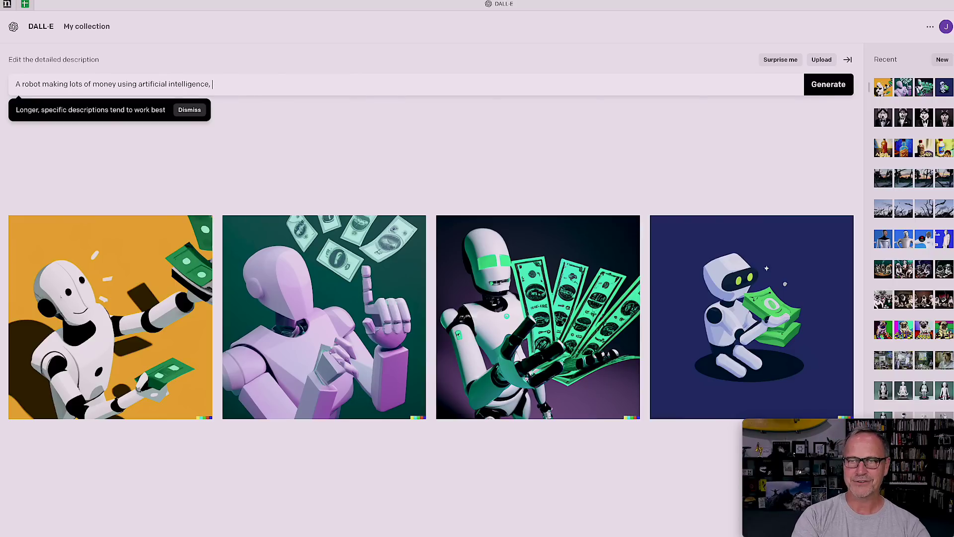
text(pop art)
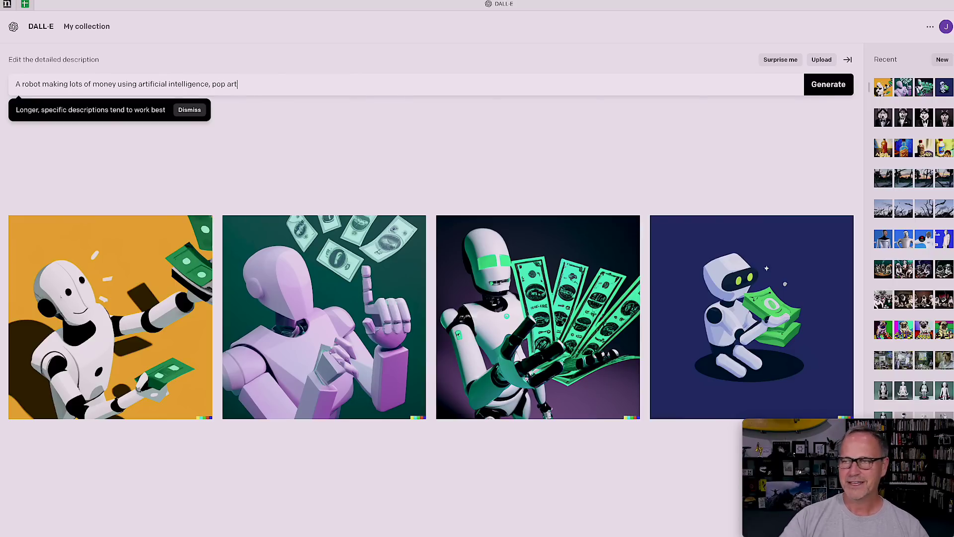
click(828, 87)
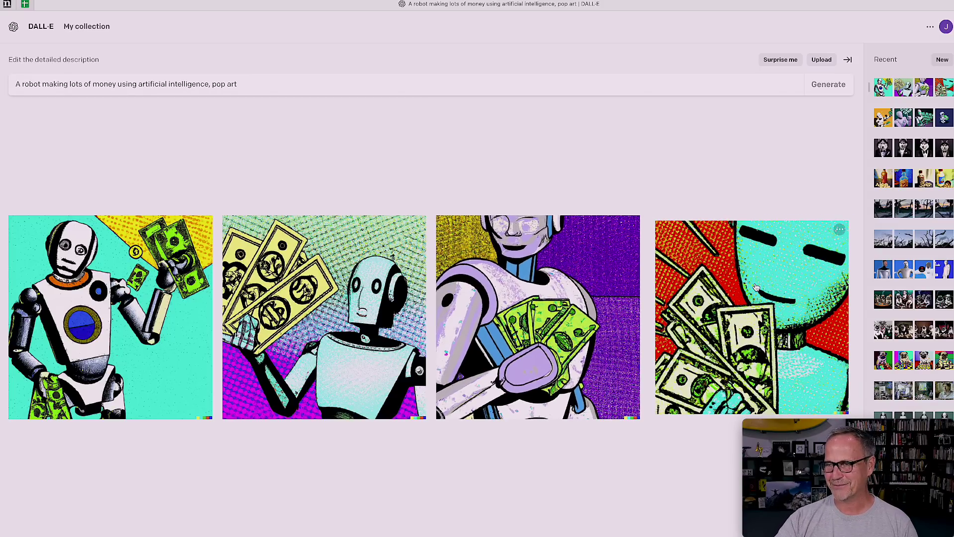
Download the fourth pop-art robot image.
click(774, 288)
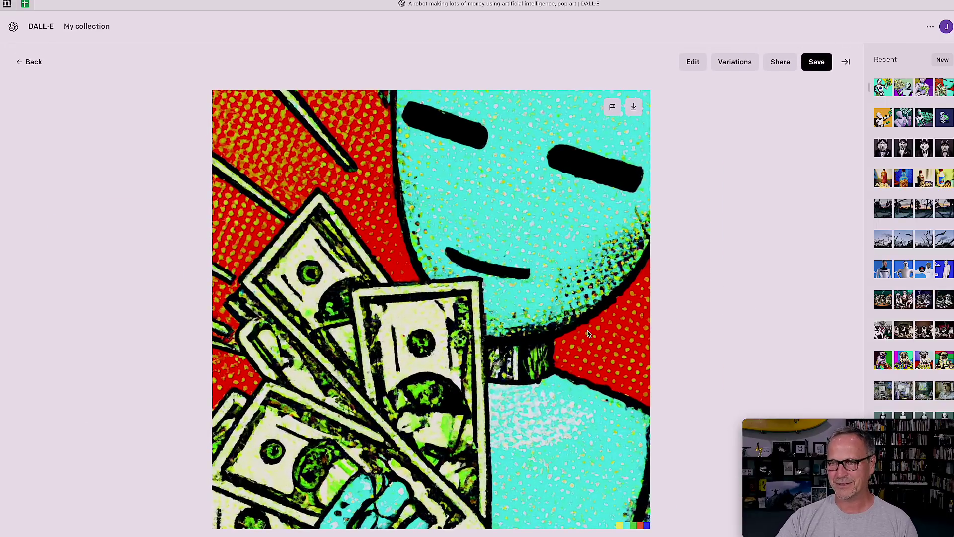
click(634, 113)
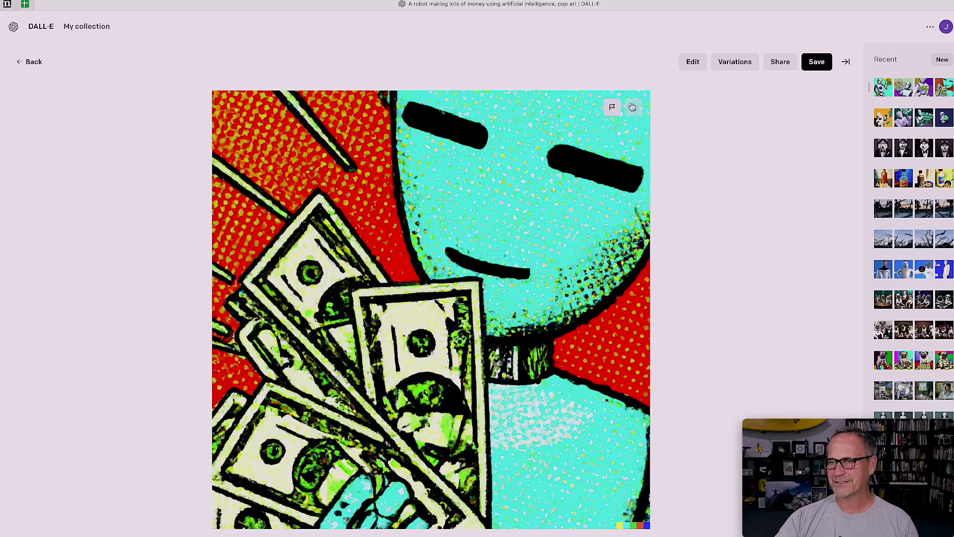
key(Escape)
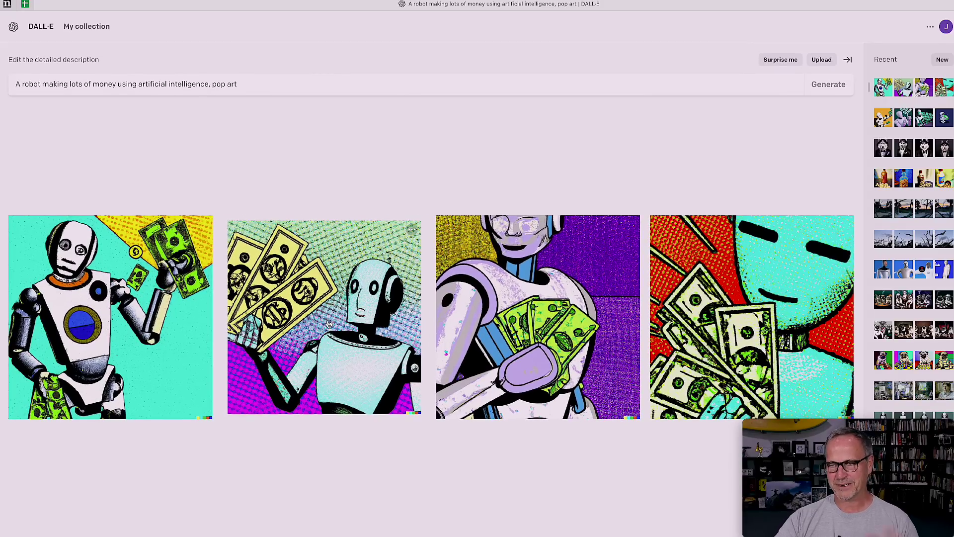
Download the teal-background robot image, then save the cyan-faced robot fanning dollar bills.
key(Return)
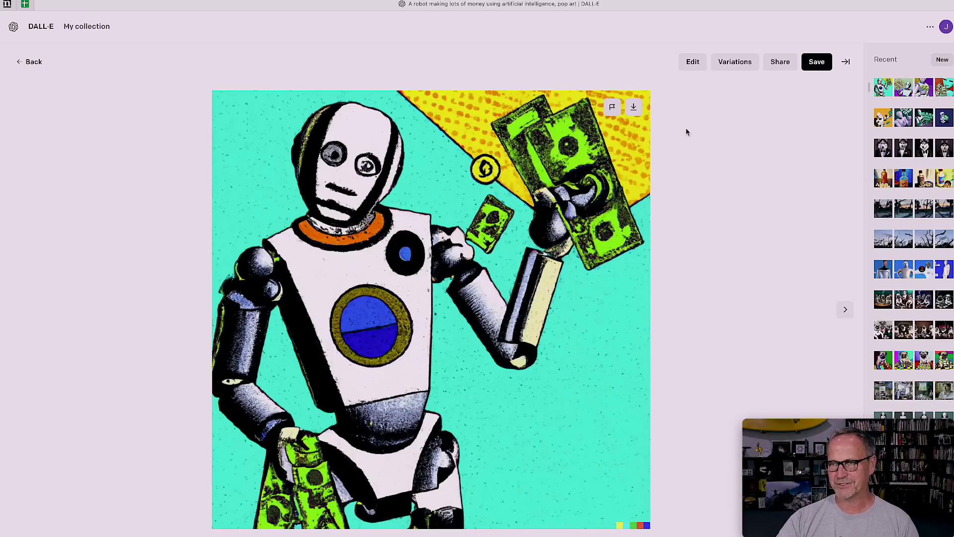
click(637, 106)
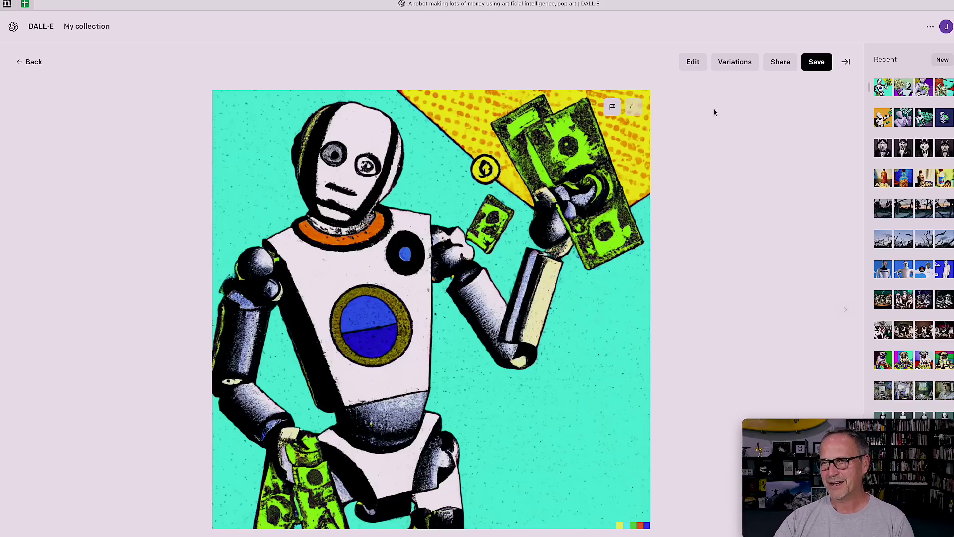
key(Right)
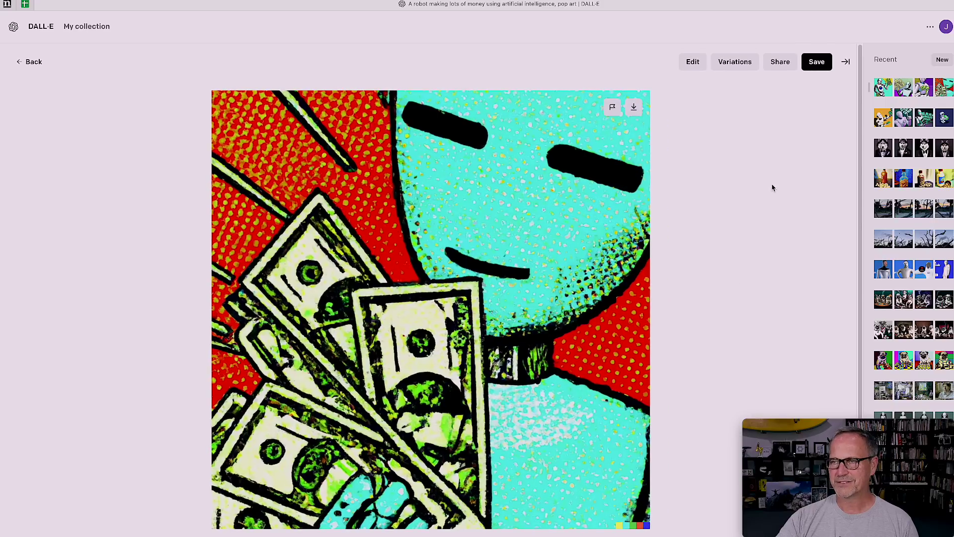
click(814, 62)
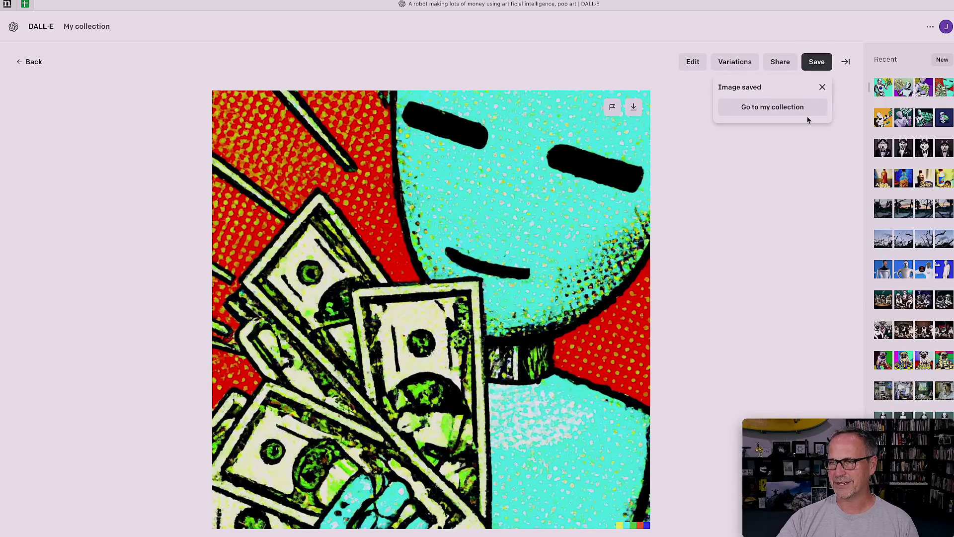
Go to My collection, now holding 7 images, and check the account menu.
click(795, 107)
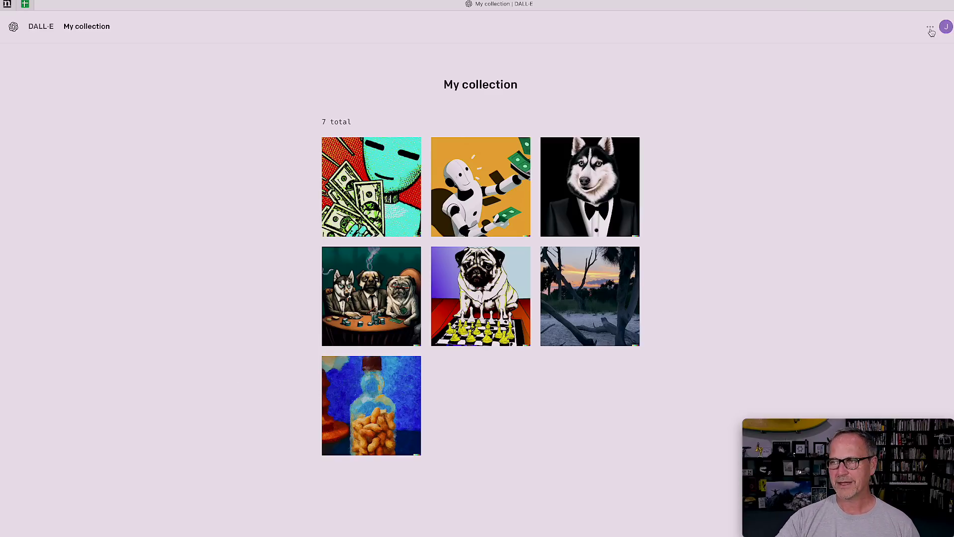
click(945, 26)
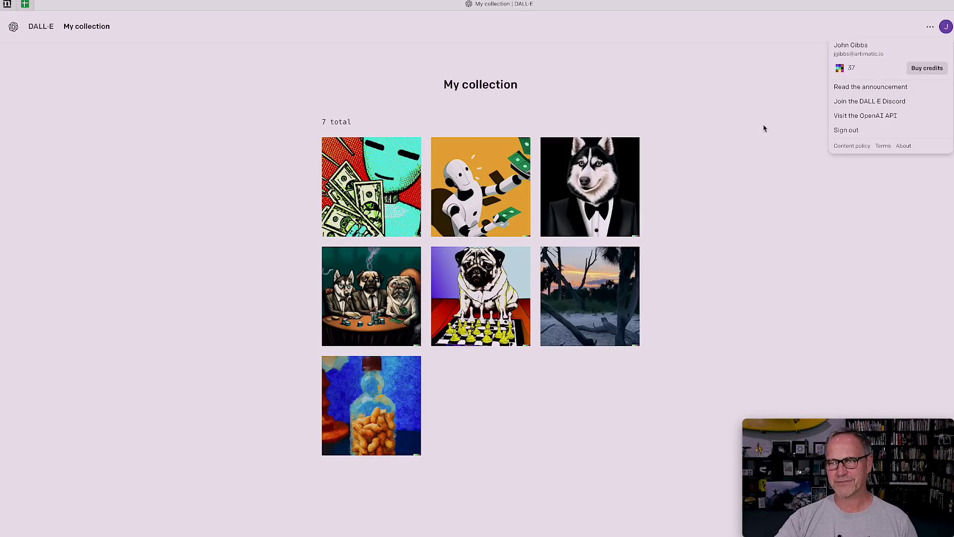
click(730, 160)
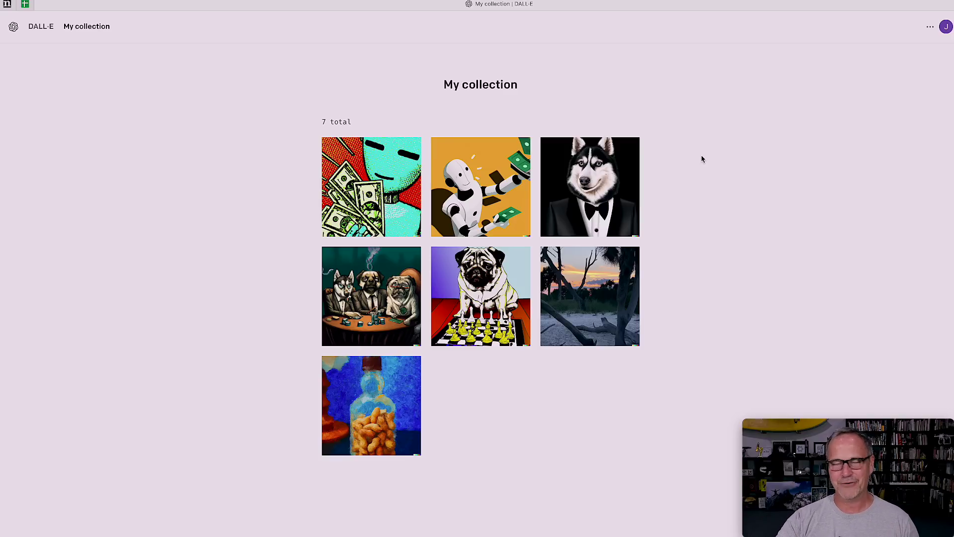
Start buying credits from the account menu, then cancel the purchase dialog.
click(946, 26)
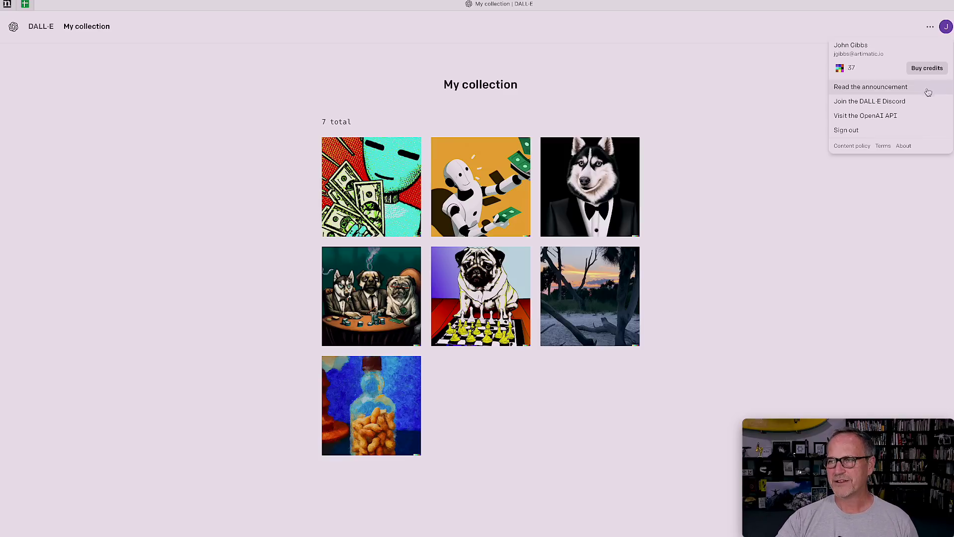
click(927, 68)
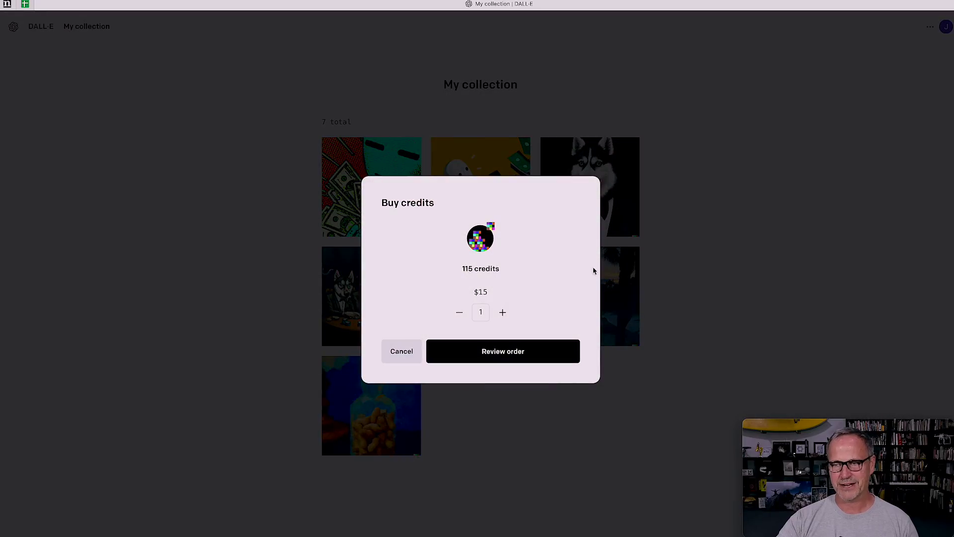
click(401, 356)
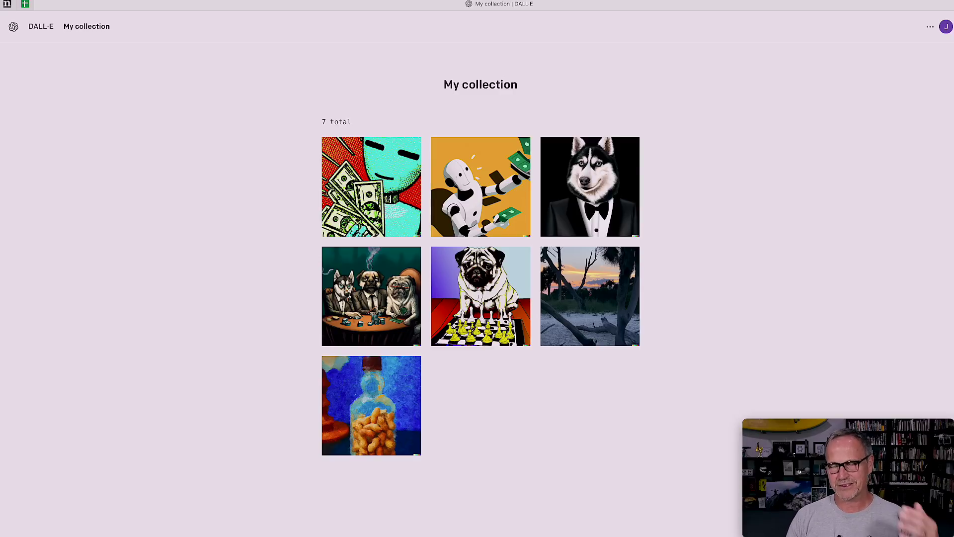
Check the collection thumbnails' prompts and view the teal pop-art robot fanning dollar bills full size.
mouse_move(361, 213)
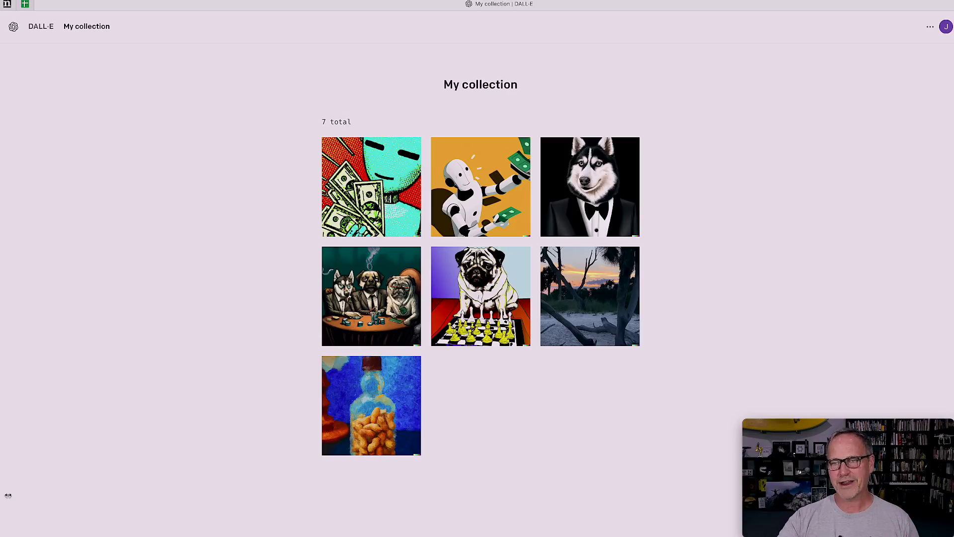
mouse_move(475, 190)
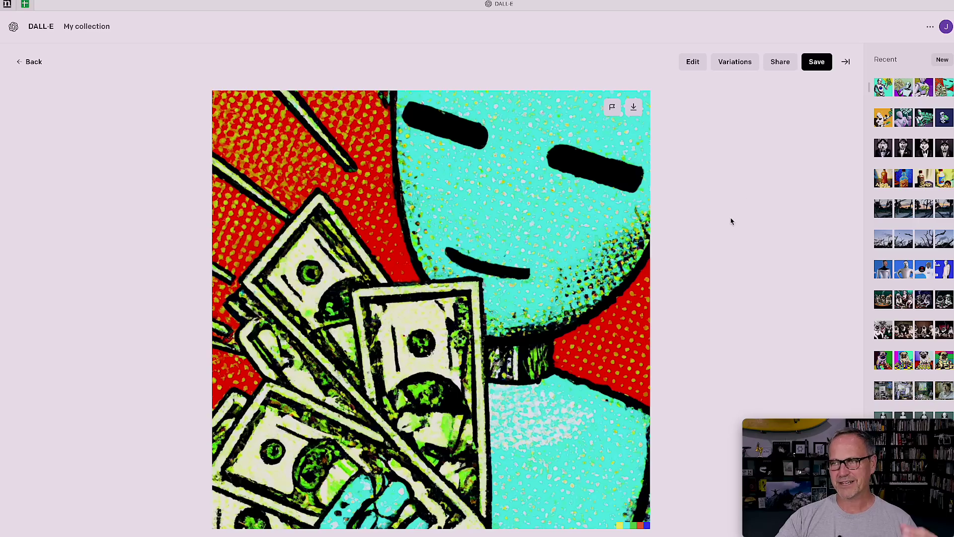
Open the pop-art robot set from Recent and view its second and red-and-cyan images full size.
click(889, 87)
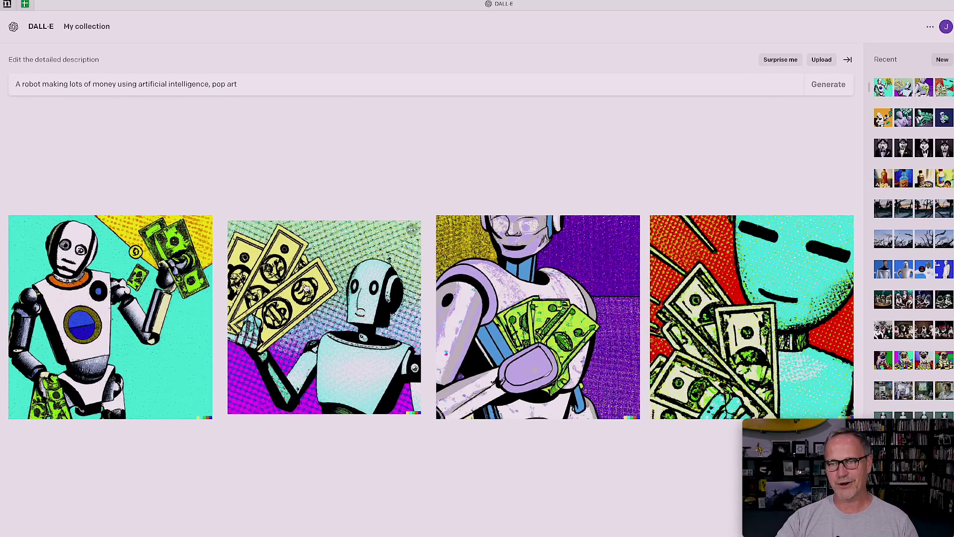
click(350, 275)
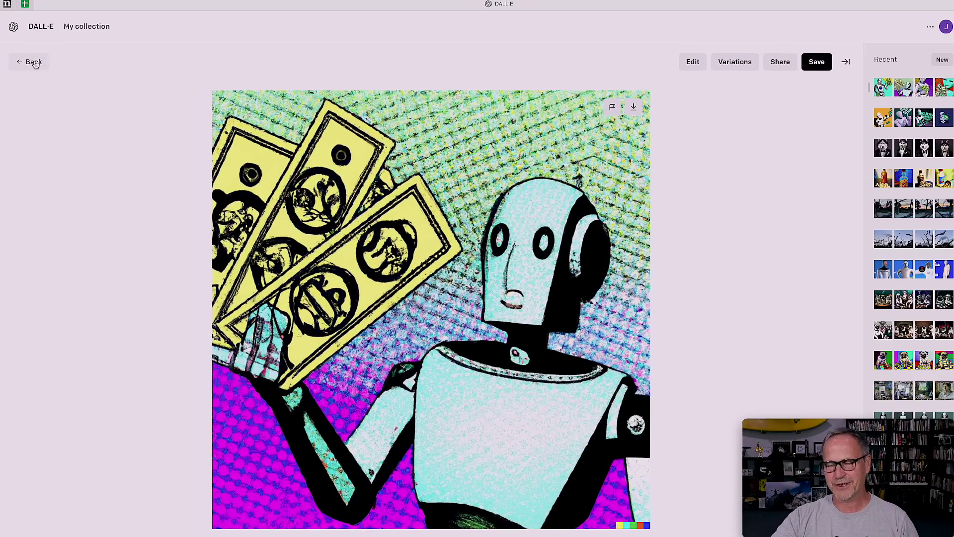
click(34, 62)
click(762, 302)
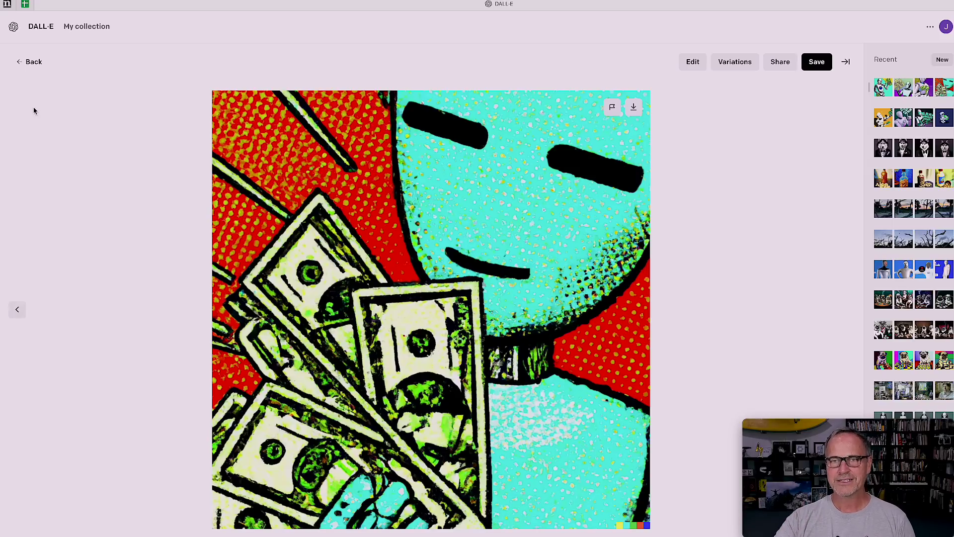
click(31, 63)
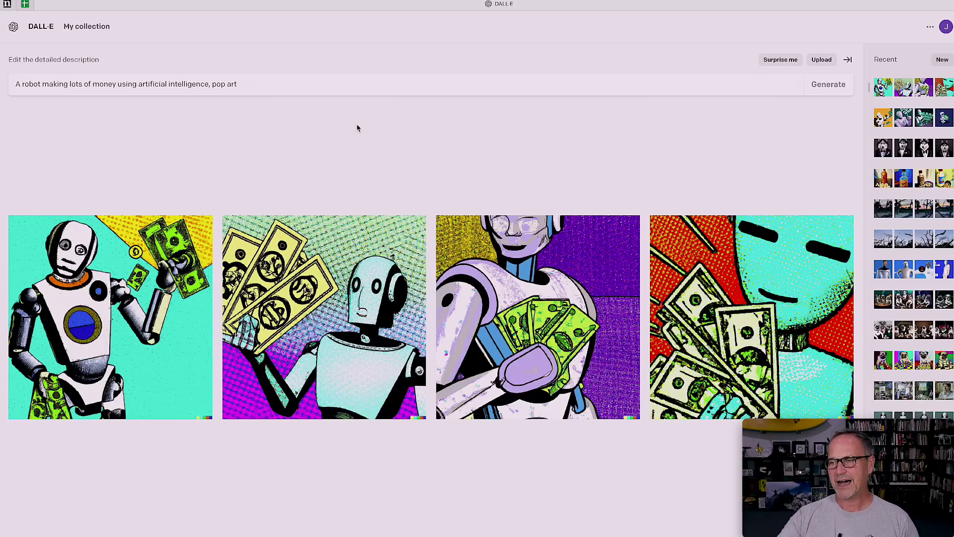
Select the whole 'lots of money… pop art' prompt text, then clear the selection.
mouse_move(767, 301)
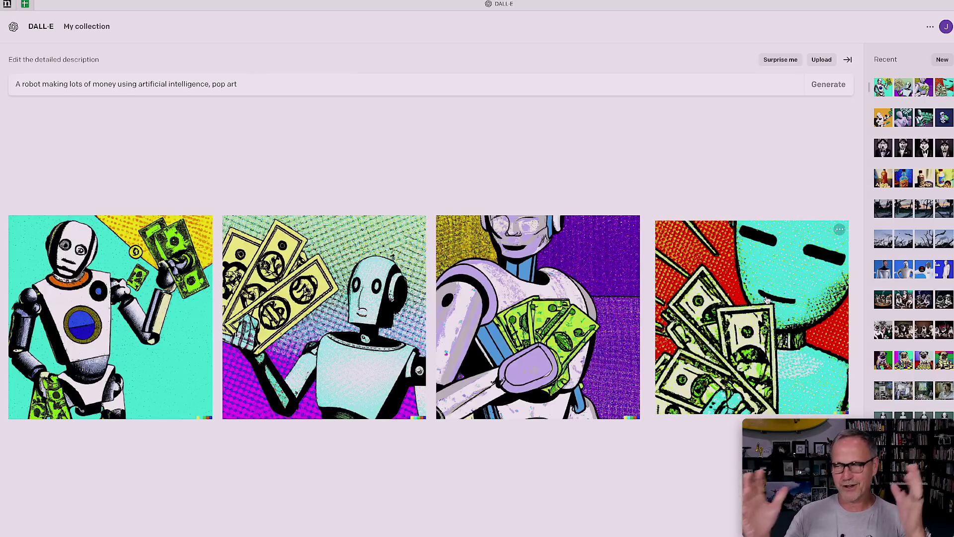
click(255, 87)
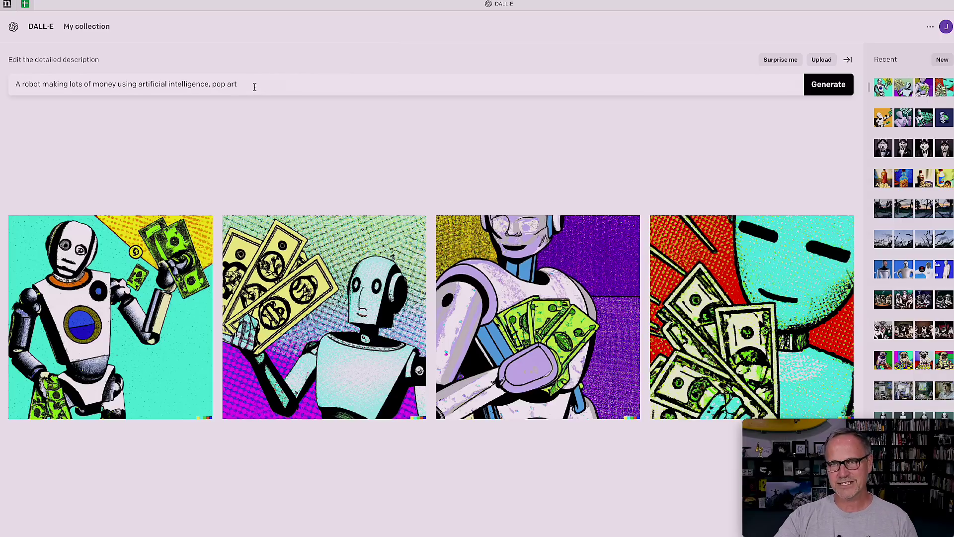
drag(238, 84, 16, 86)
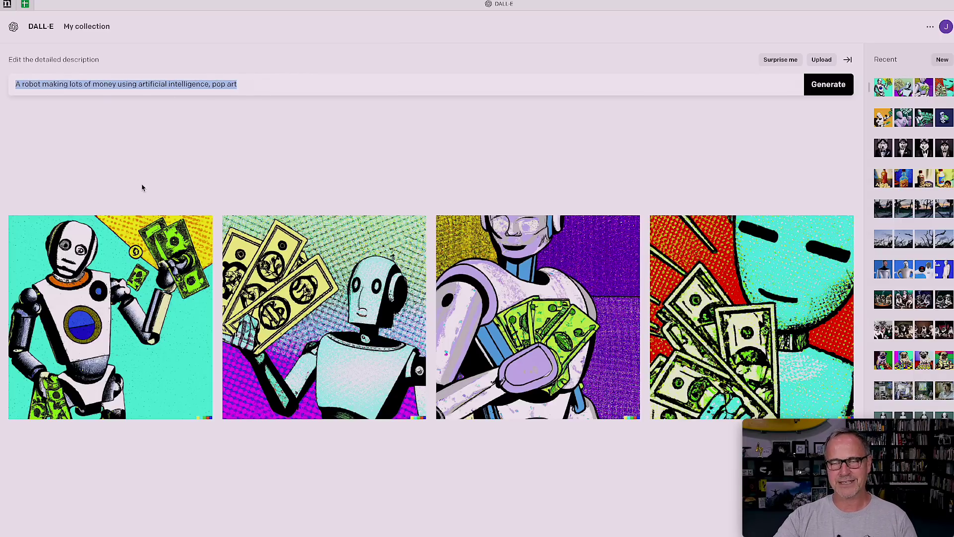
click(151, 156)
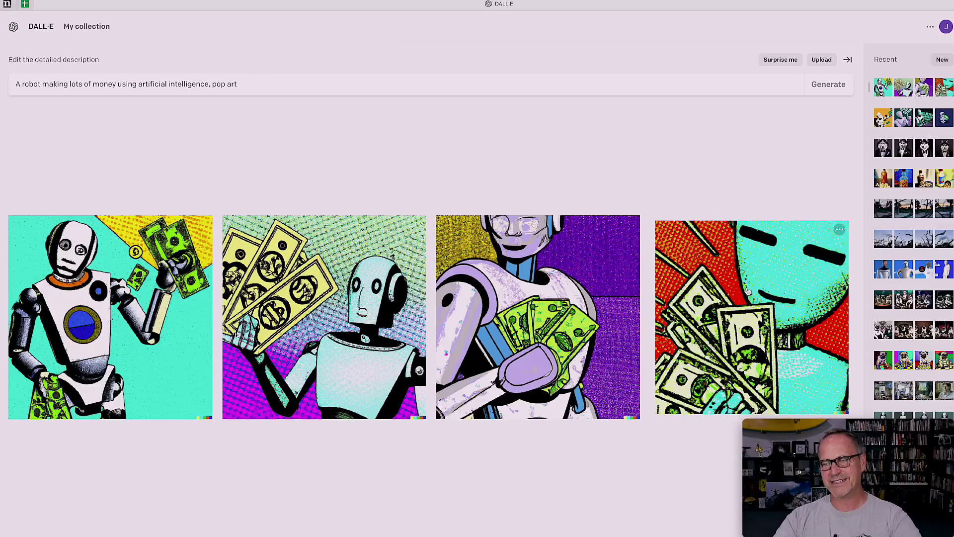